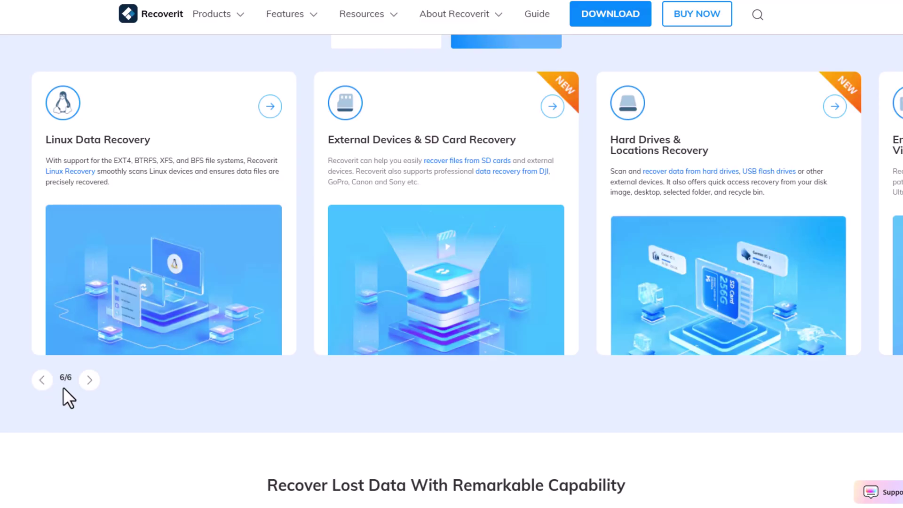
Step: Advance the Recoverit feature carousel to its last page, which starts with the Linux Data Recovery card
click(89, 380)
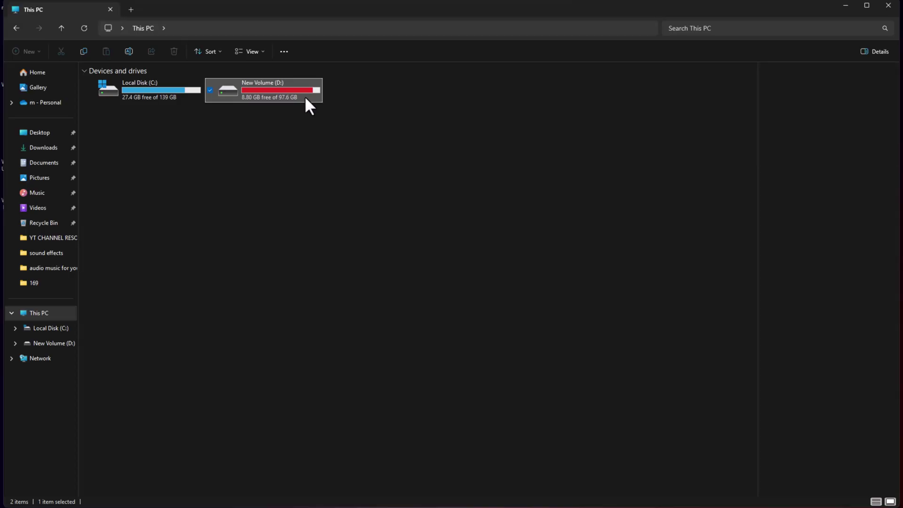
Step: Browse New Volume (D:) into Editing assets, check the ALL files folder's contents, and go back
double_click(303, 95)
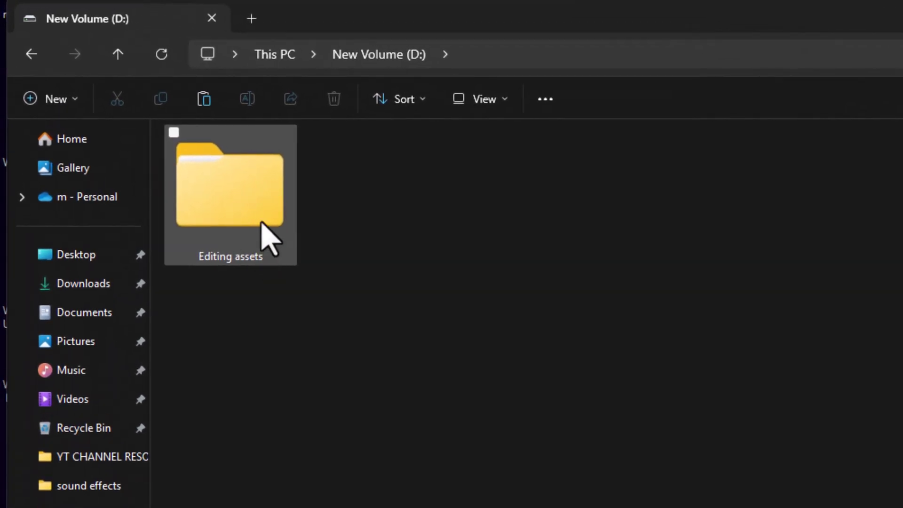
double_click(155, 137)
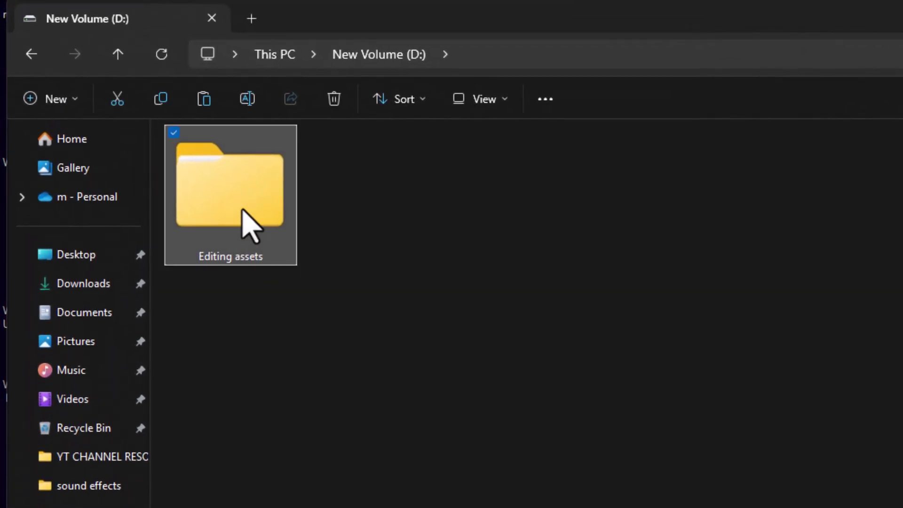
double_click(204, 163)
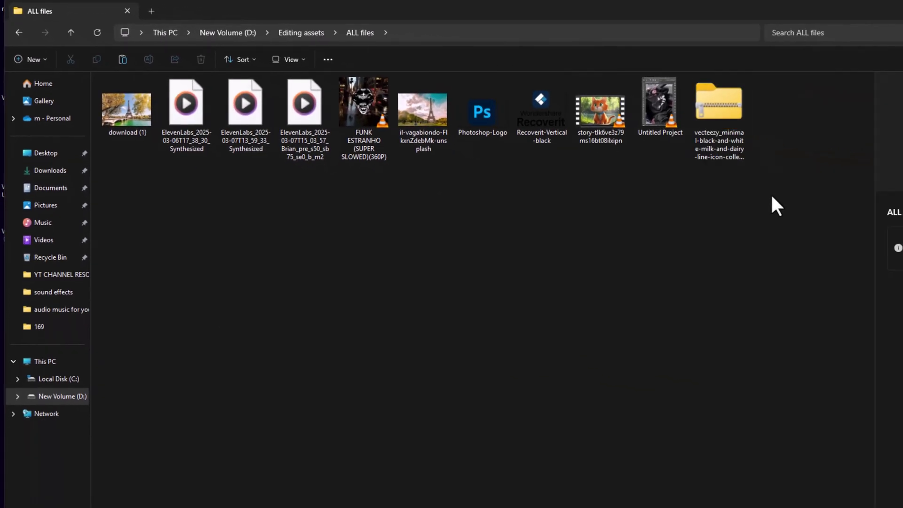
click(369, 38)
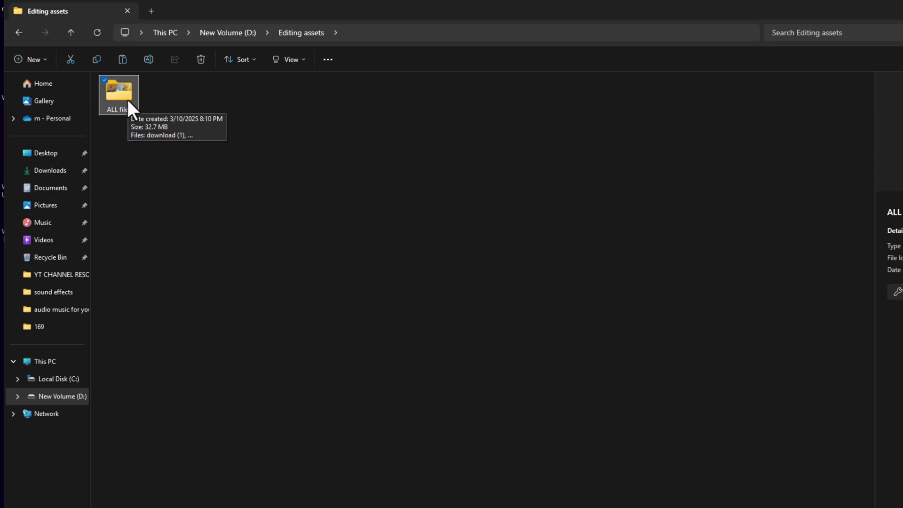
Step: Permanently delete the ALL files folder with Shift+Delete and confirm the deletion
right_click(128, 99)
click(277, 118)
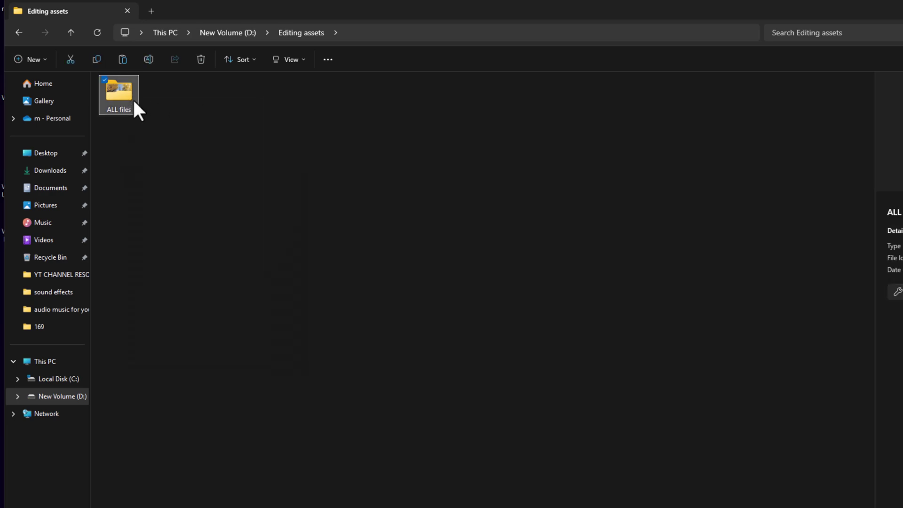
key(shift+Delete)
key(Return)
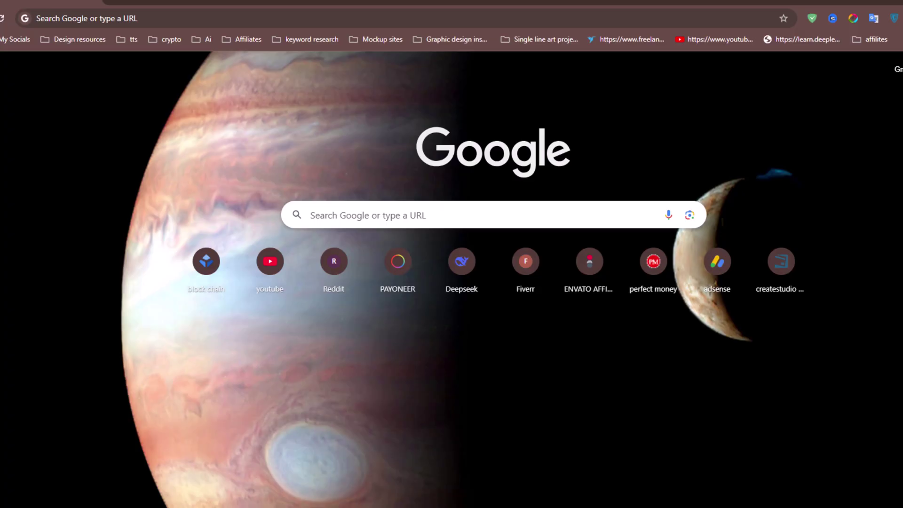
Step: Search the web for 'wondershare recoverit' and scroll through the results
click(143, 32)
text(wondershare recoverit)
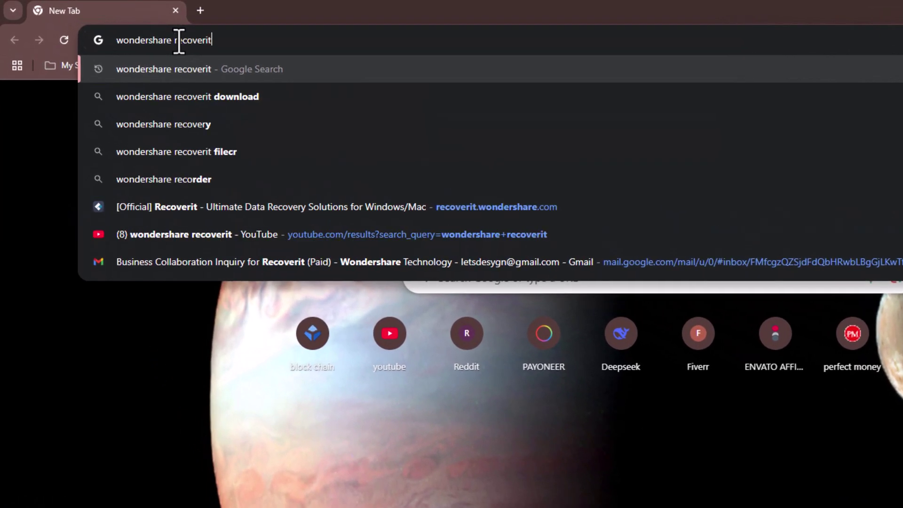
key(Return)
scroll(402, 244, down, 3)
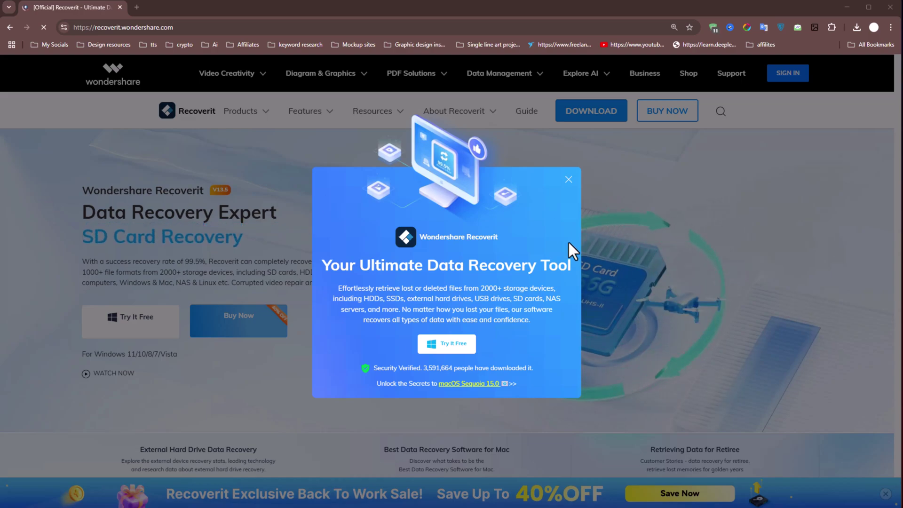
Step: Dismiss the promo pop-up and highlight the intro lines on file formats, storage devices and supported systems
click(569, 179)
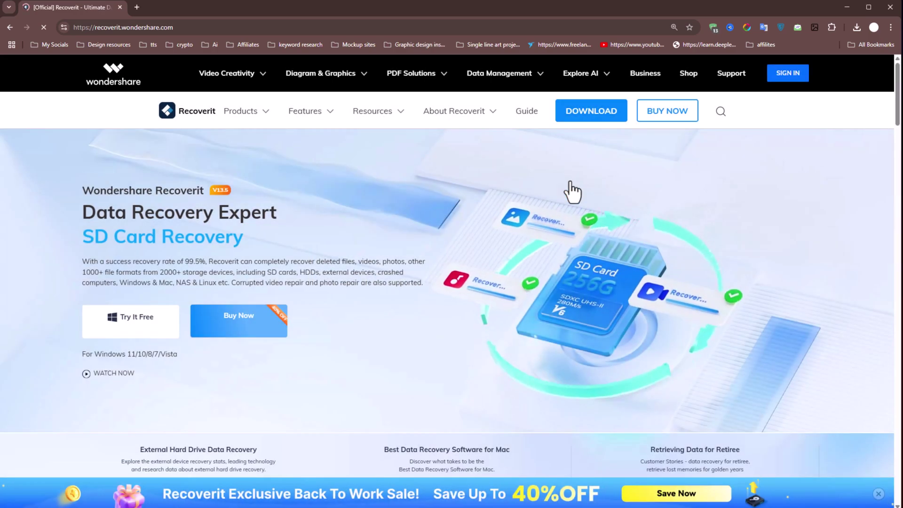
scroll(517, 264, down, 1)
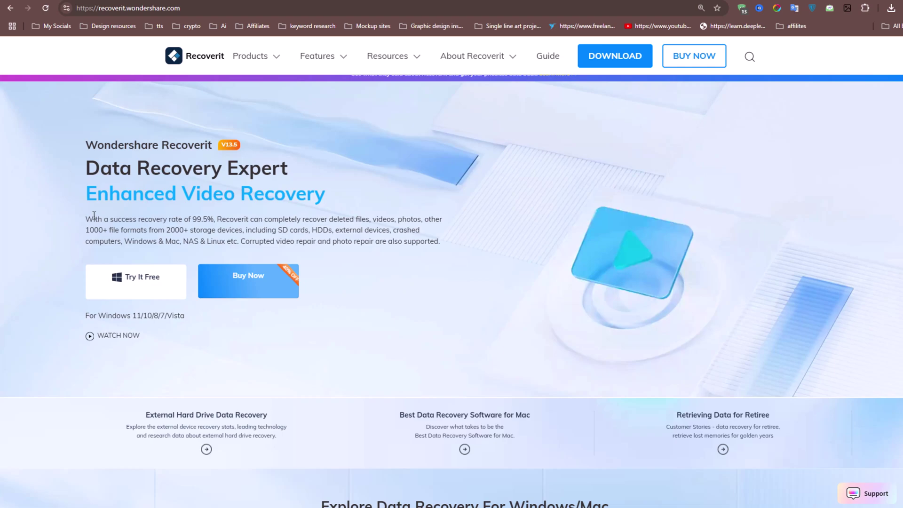
drag(85, 230, 184, 231)
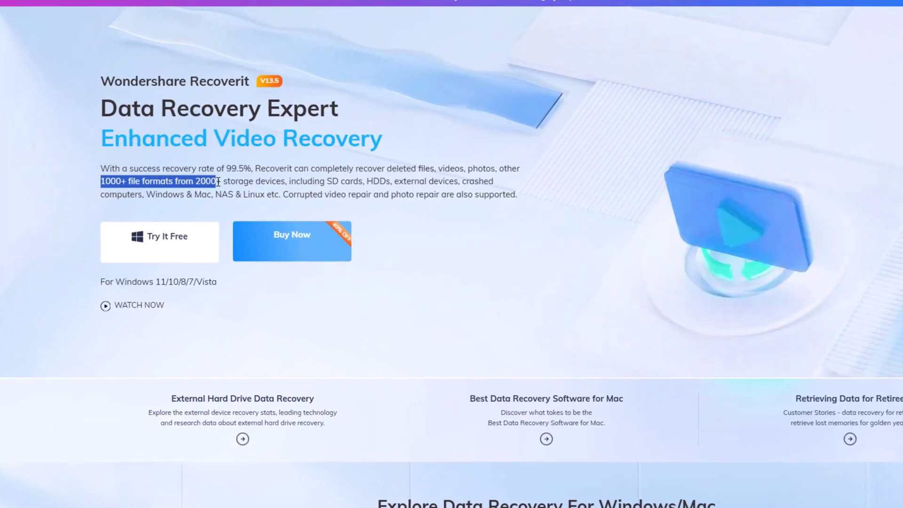
drag(218, 181, 504, 182)
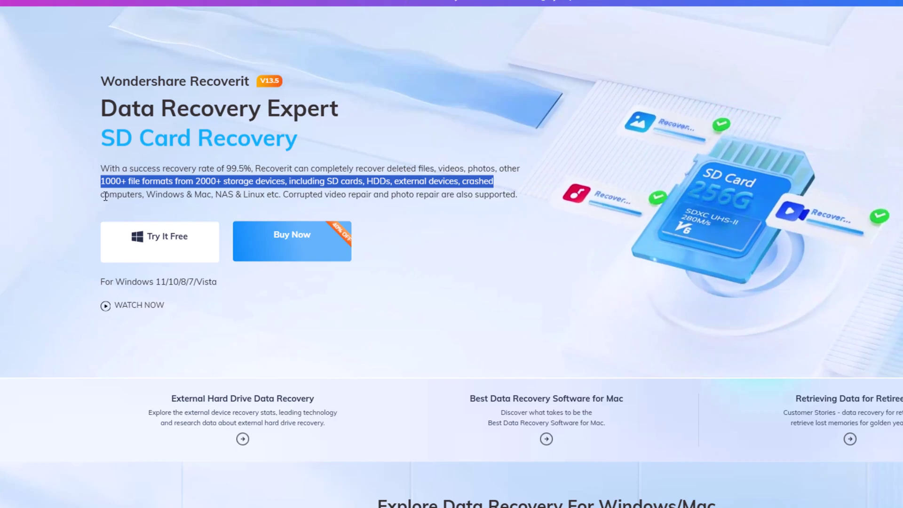
drag(99, 194, 512, 199)
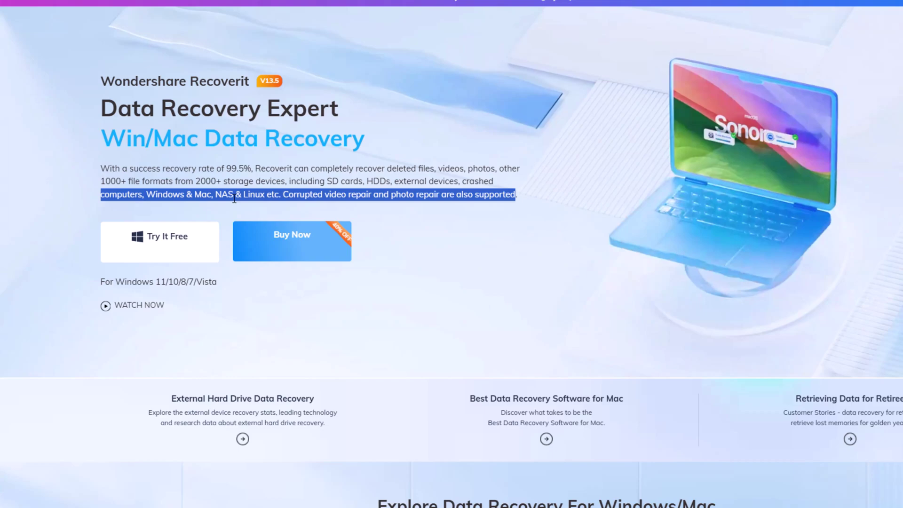
click(99, 163)
Step: Scroll down and highlight the Explore Data Recovery For Windows/Mac heading
scroll(498, 429, down, 3)
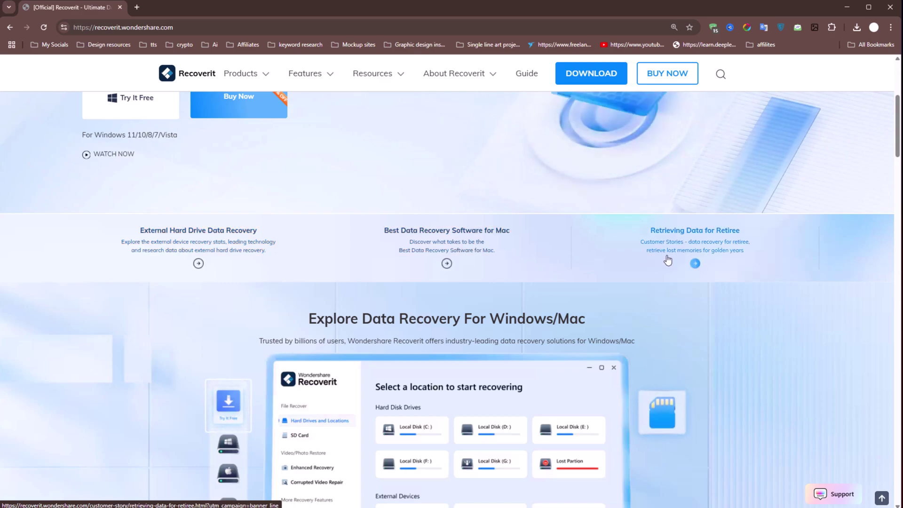
scroll(666, 258, down, 4)
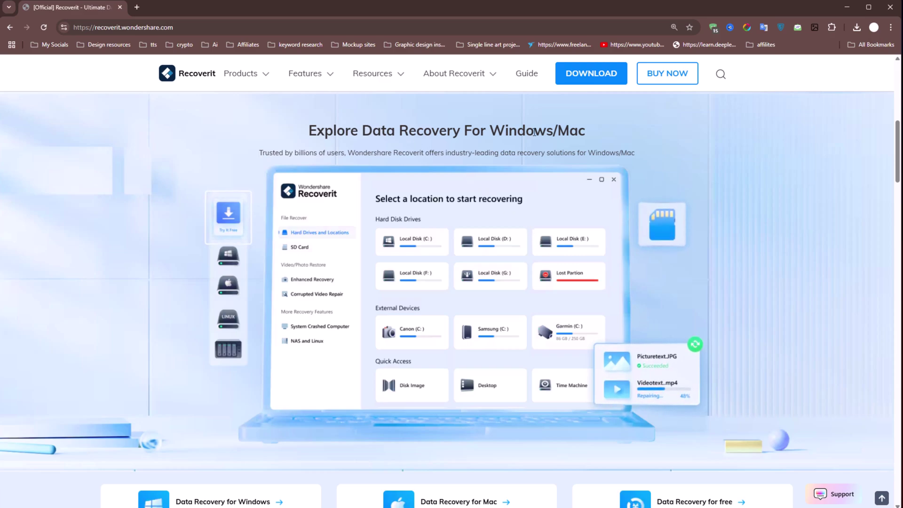
drag(306, 131, 611, 137)
Step: Launch Wondershare Recoverit from the desktop so it lists Local Disk (C:) and New Volume (D:)
click(611, 137)
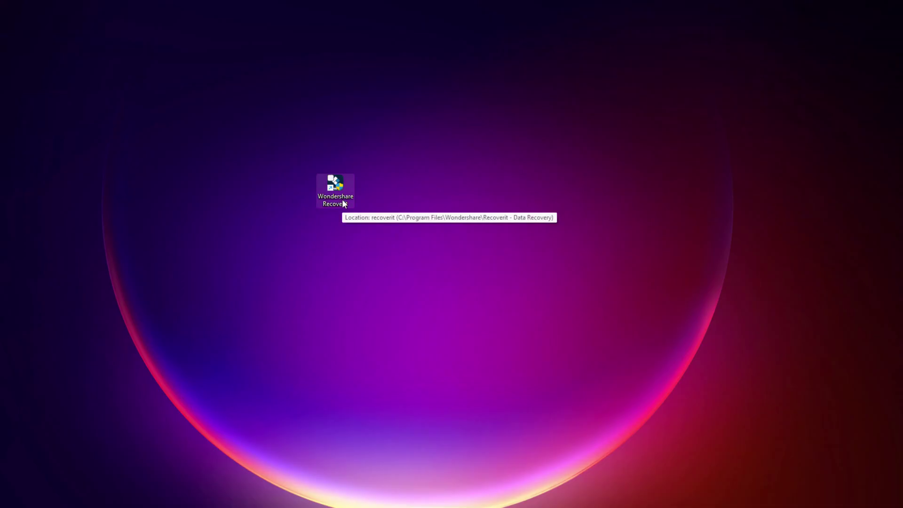
double_click(341, 200)
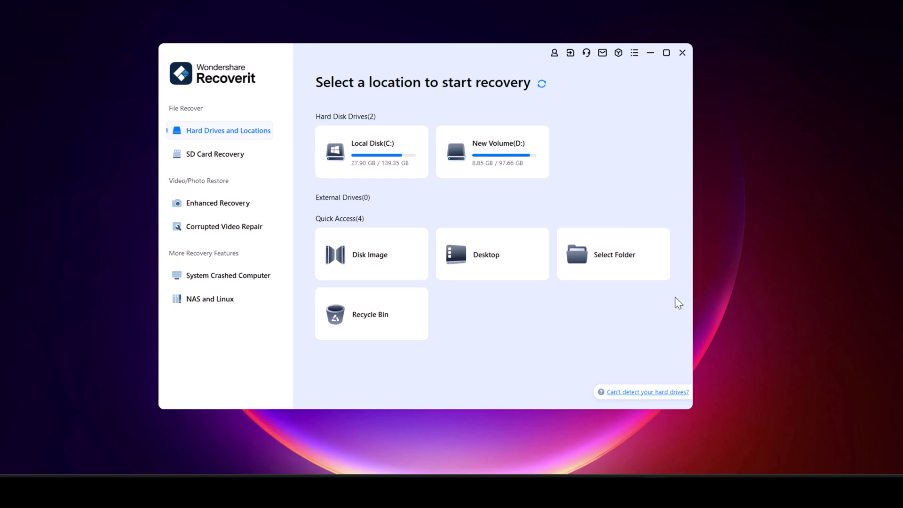
mouse_move(501, 173)
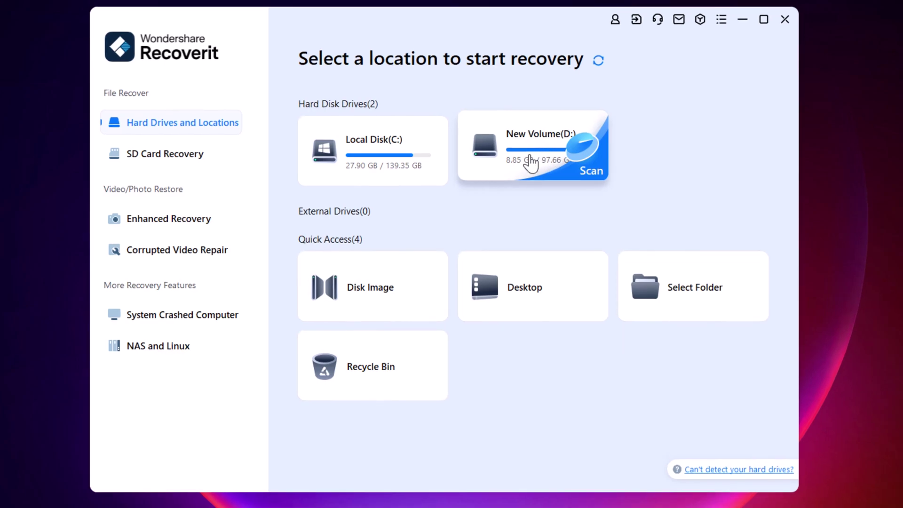
Step: Use Select Folder to pick Editing assets on New Volume (D:), path D:\Editing assets
mouse_move(730, 316)
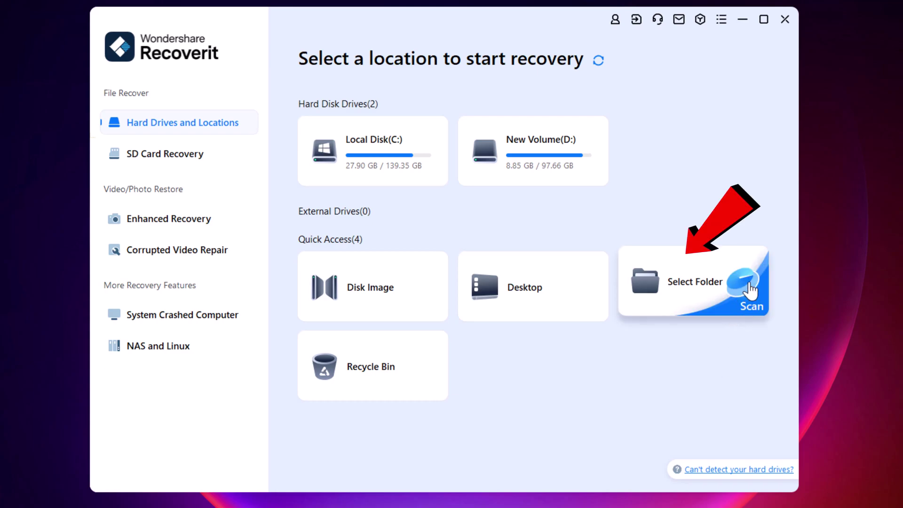
click(751, 291)
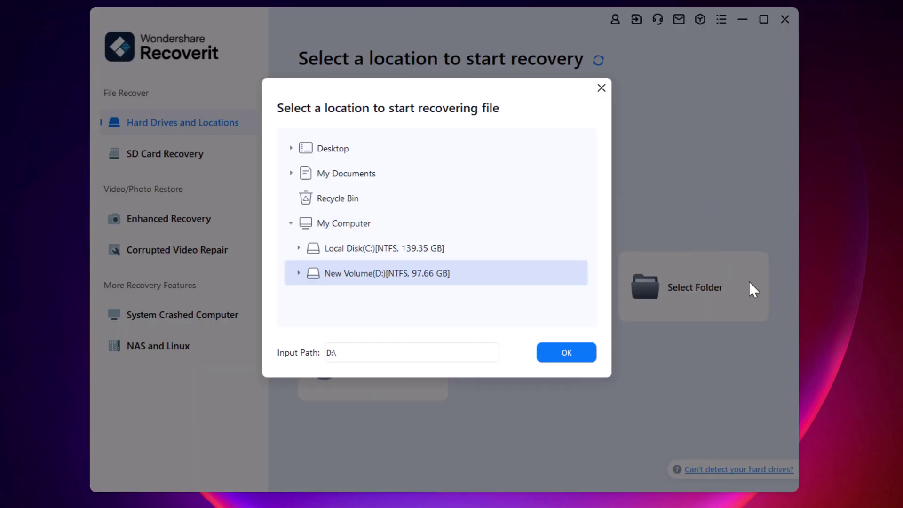
click(296, 274)
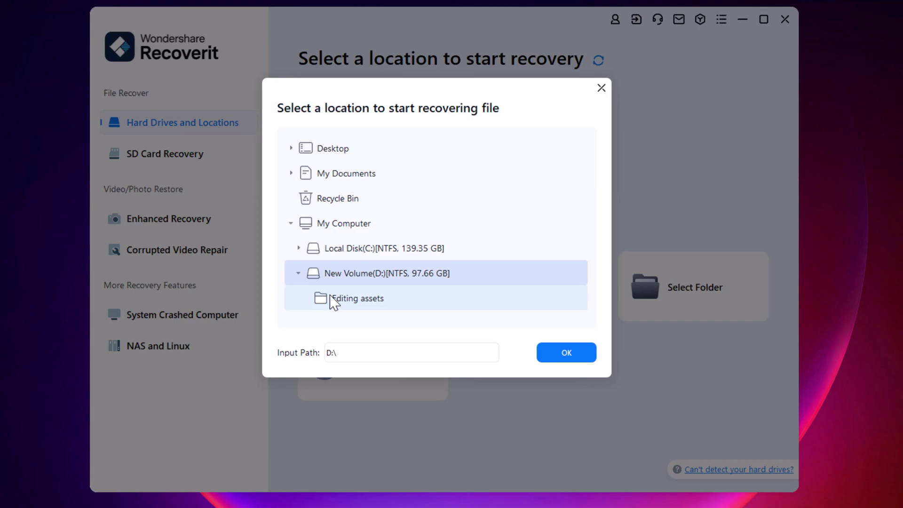
click(318, 305)
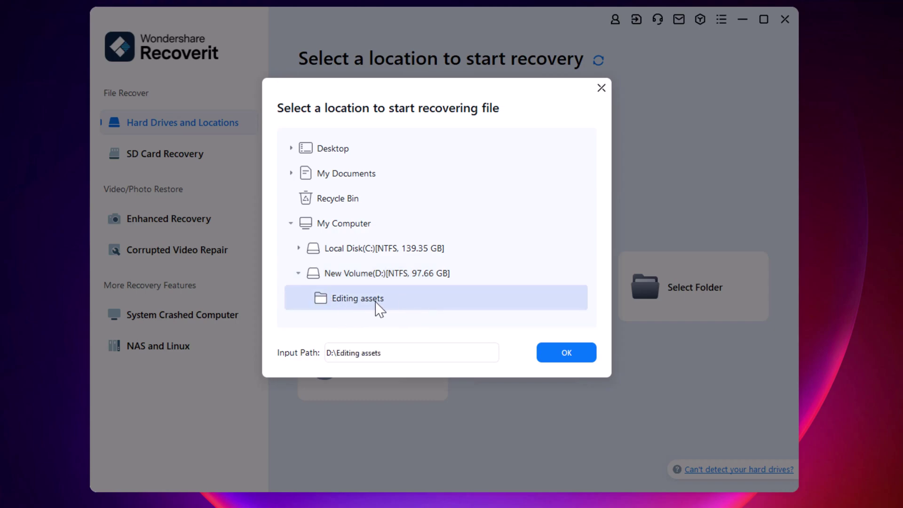
Step: Start scanning D:\Editing assets, close the quick scan notice, reposition the window, and pause the deep scan
click(567, 353)
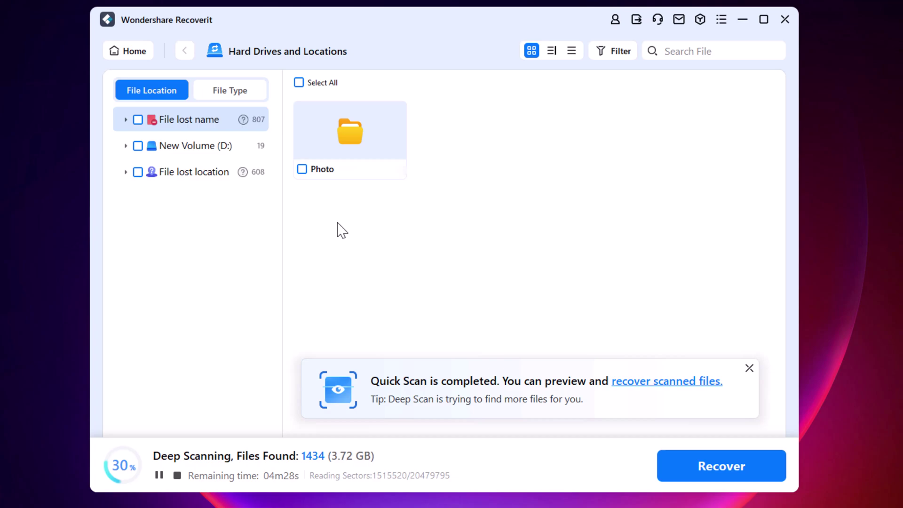
click(749, 370)
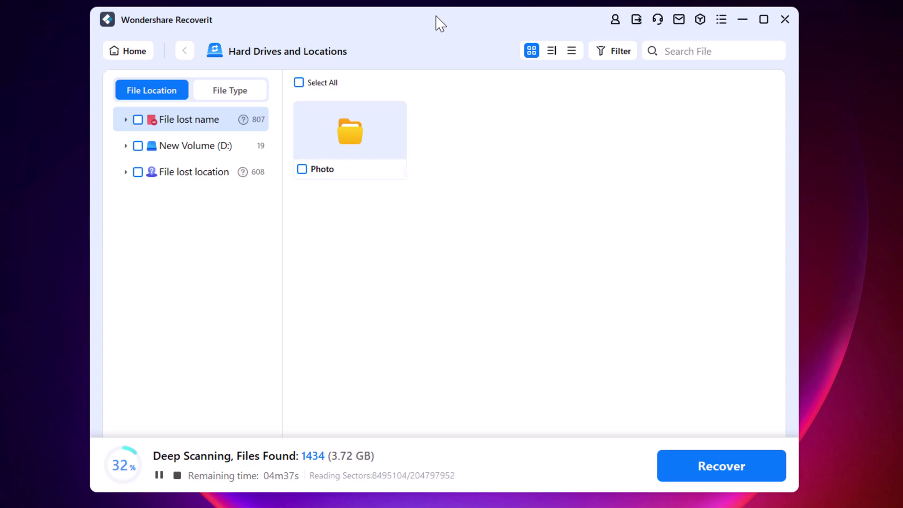
mouse_move(436, 18)
mouse_down()
mouse_move(490, 12)
mouse_move(435, 30)
mouse_up()
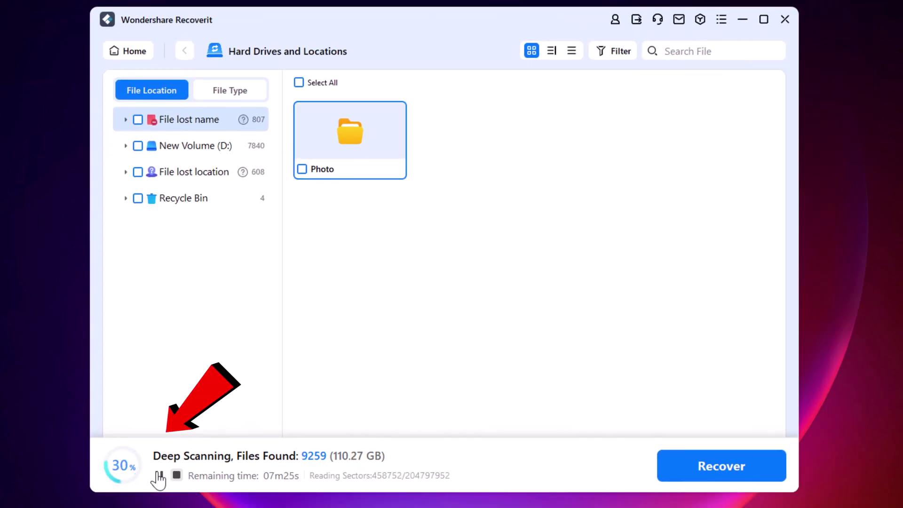
click(159, 475)
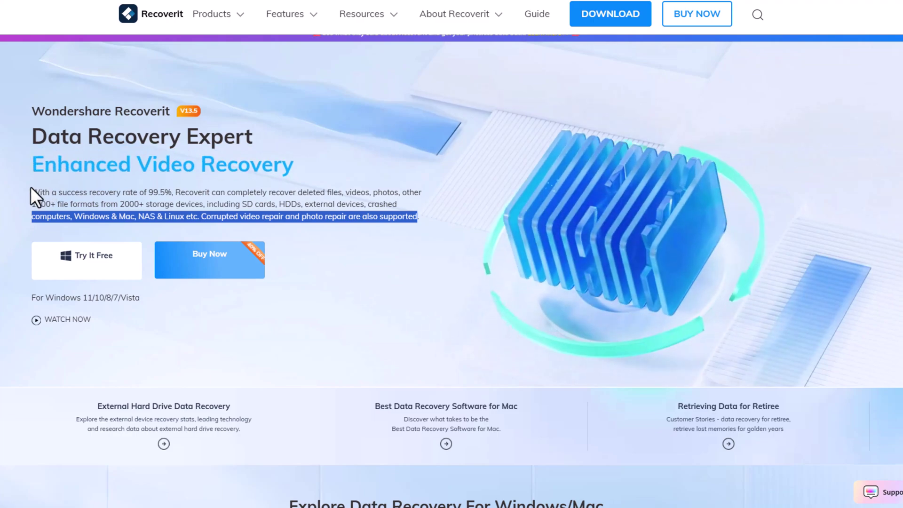
Step: Highlight the 'With a success recovery rate of 99.5%' sentence on the Recoverit home page
drag(32, 192, 177, 193)
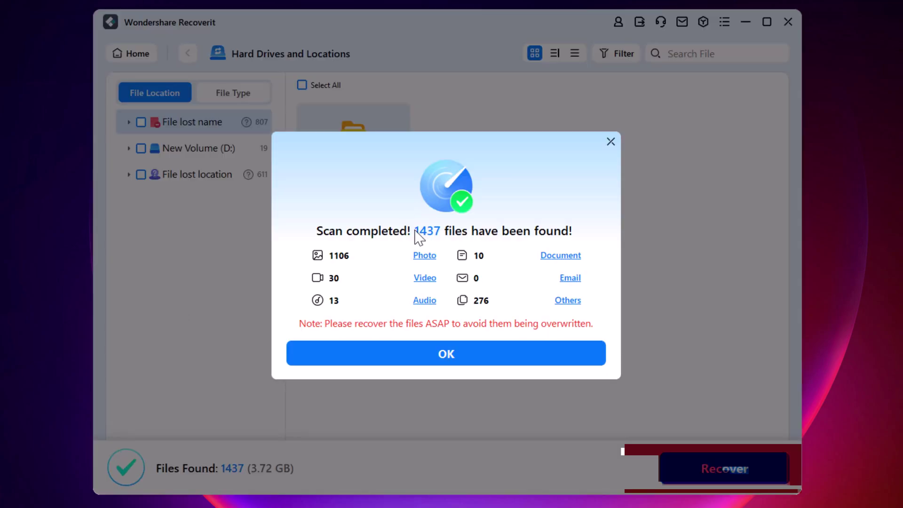
Step: Close the scan summary and browse the found documents, audio, videos and photos by file type
key(Return)
click(221, 97)
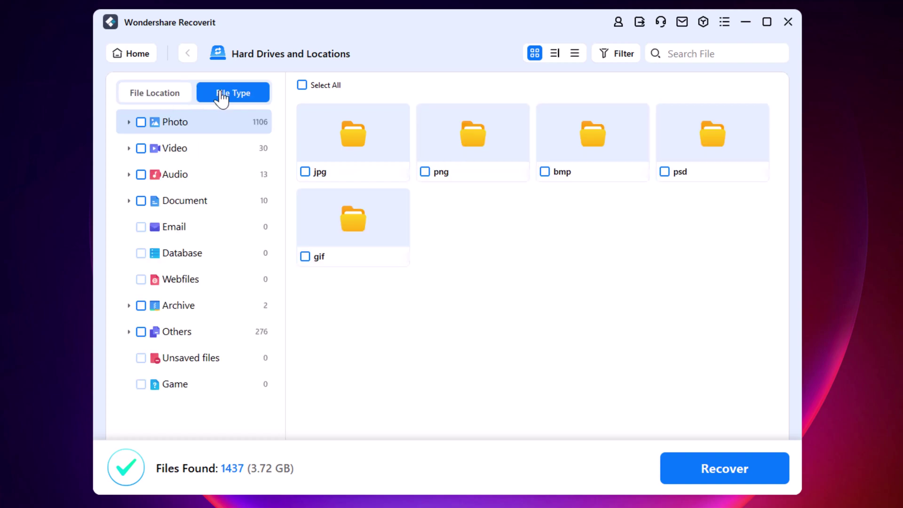
click(193, 201)
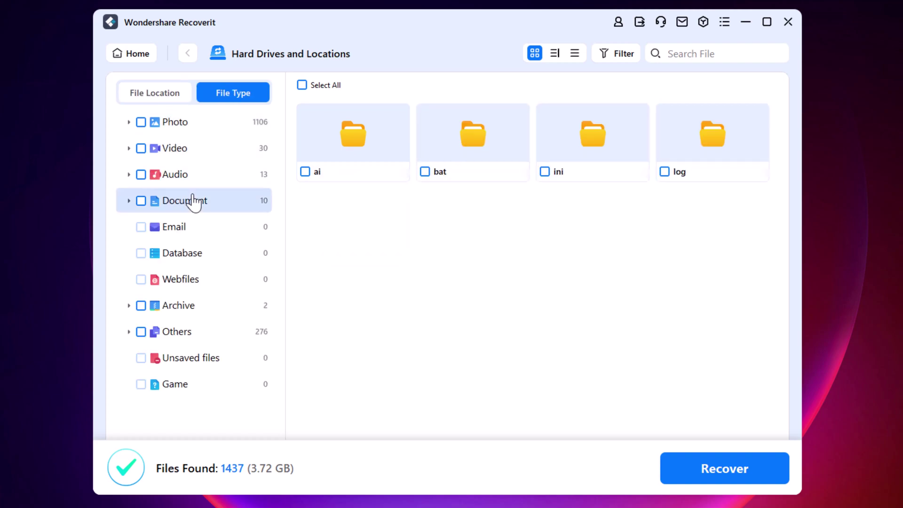
click(177, 174)
click(172, 156)
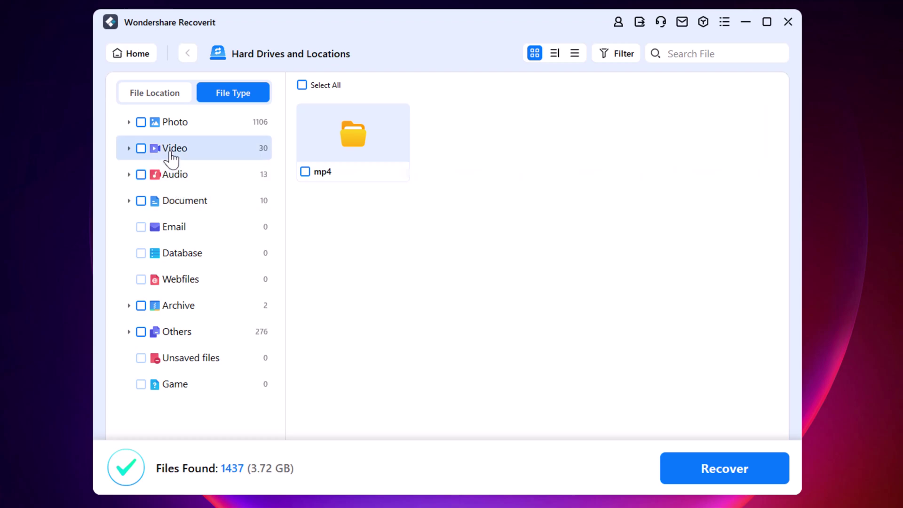
click(173, 125)
click(188, 201)
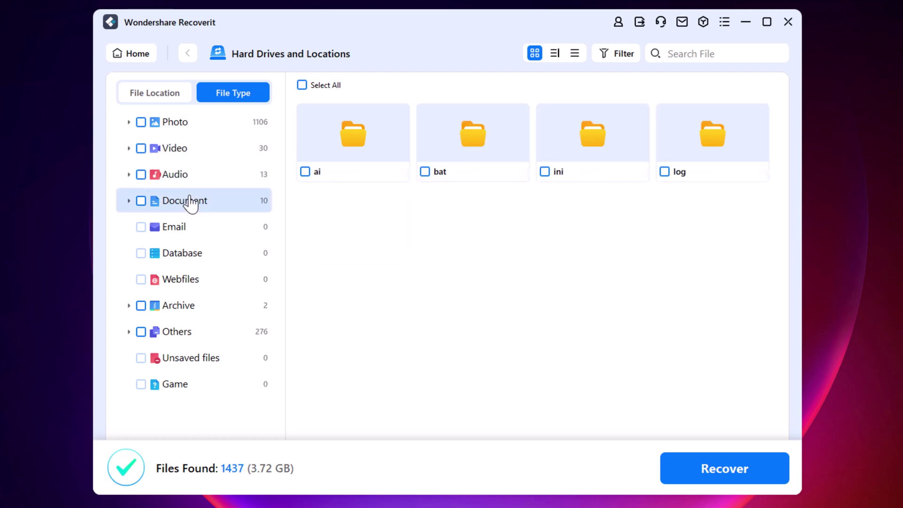
Step: Switch back to File Location and open the found Editing assets folder under New Volume (D:)
click(158, 93)
double_click(354, 134)
click(198, 252)
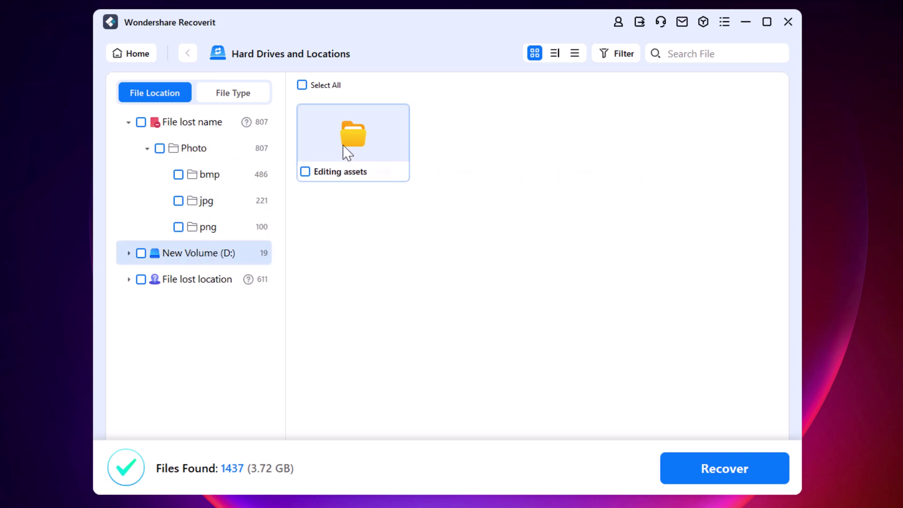
double_click(346, 149)
double_click(267, 255)
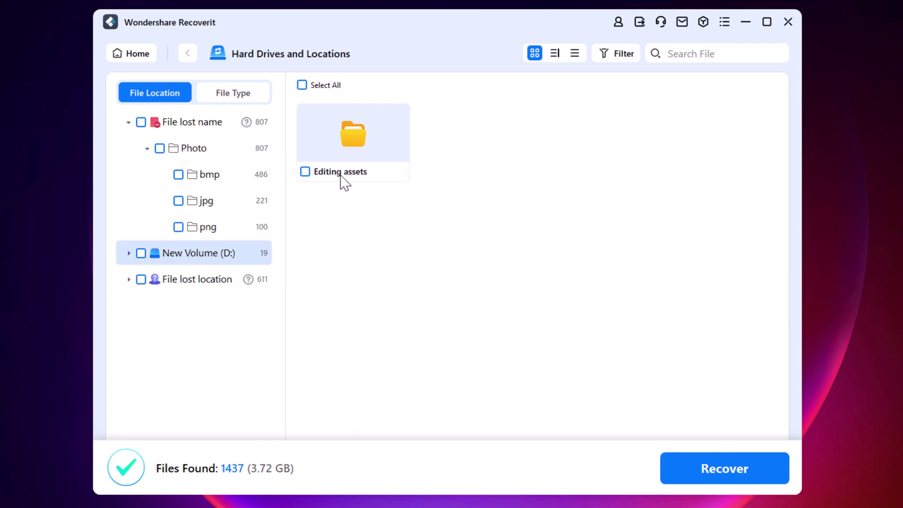
double_click(382, 140)
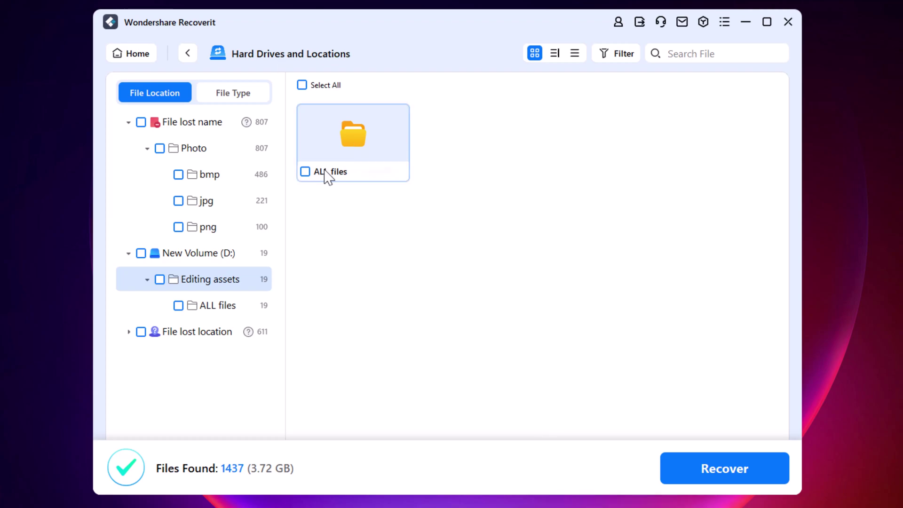
Step: Recover all 19 files from ALL files into a new 'recoverd with recoverit' folder on Local Disk (C:)
click(305, 172)
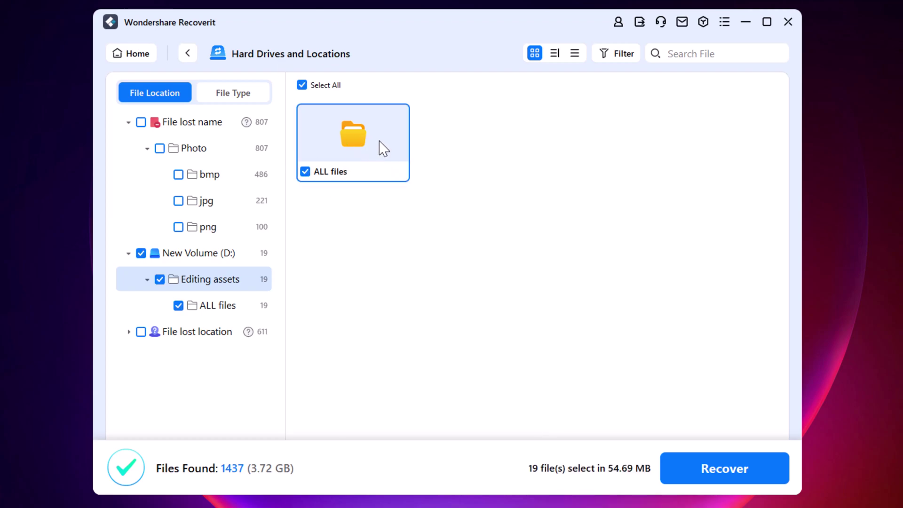
click(710, 473)
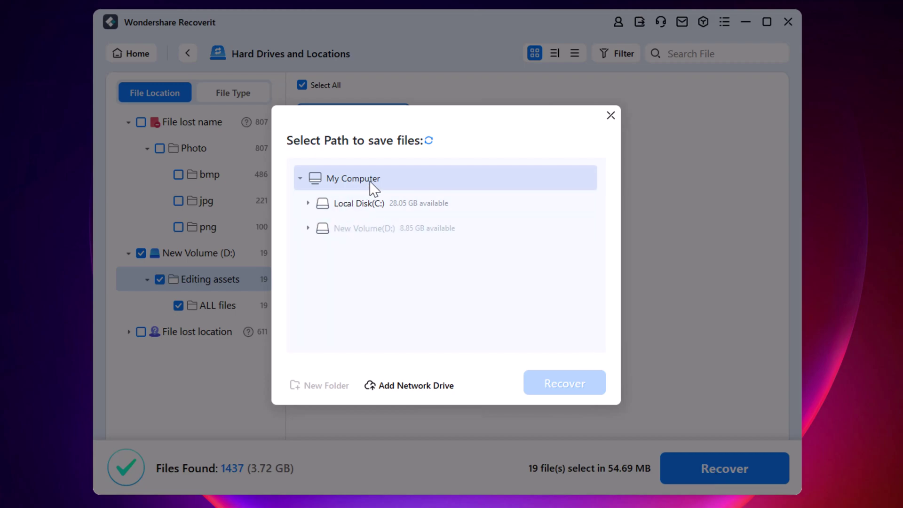
click(339, 231)
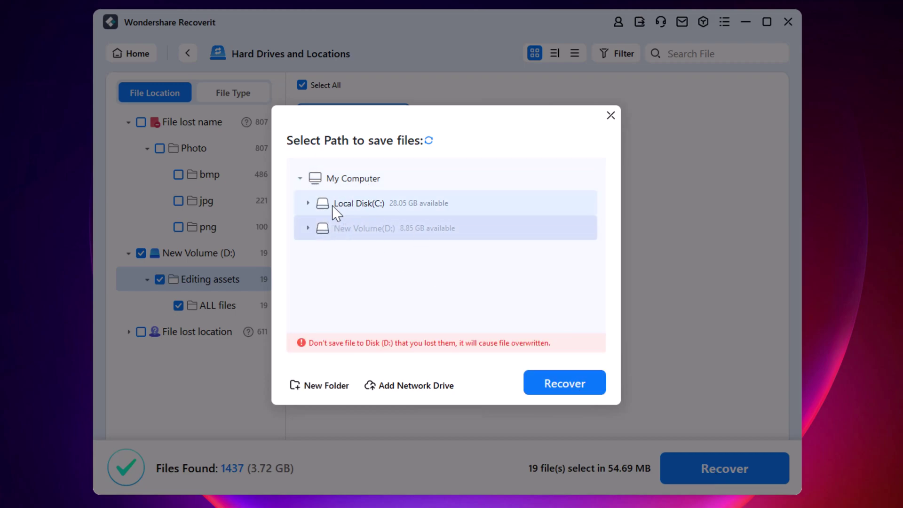
double_click(350, 205)
click(325, 385)
text(recoverd)
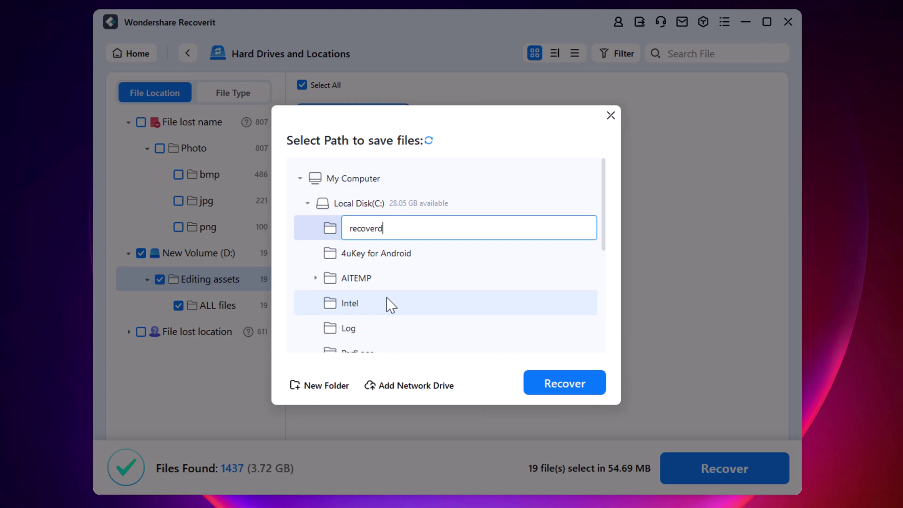
text( with recoverit)
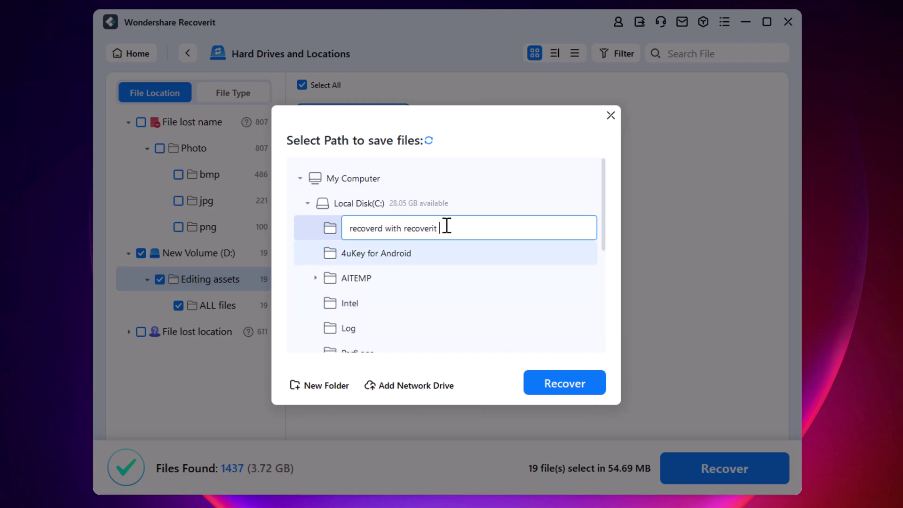
click(563, 384)
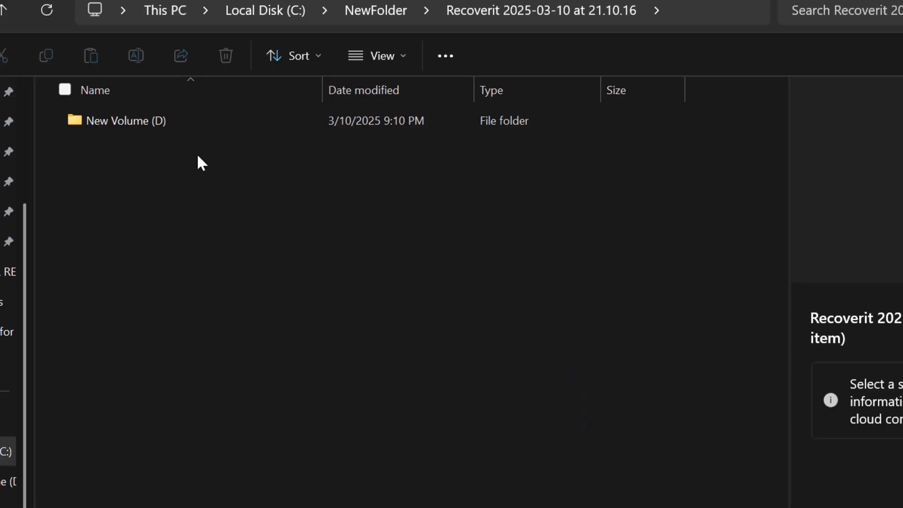
Step: Open New Volume (D) > Editing assets > ALL files in large icons, then open the Illustrator 'source file'
double_click(174, 121)
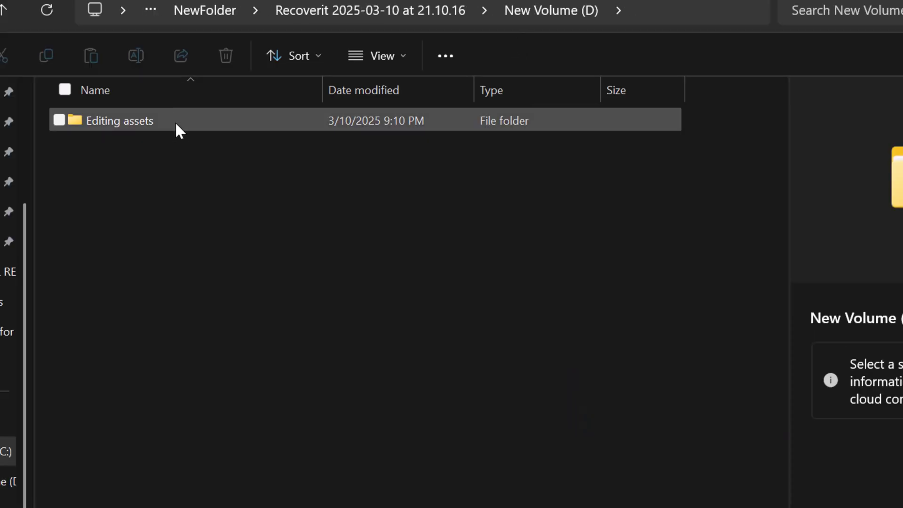
double_click(175, 121)
double_click(208, 123)
key(ctrl+shift+2)
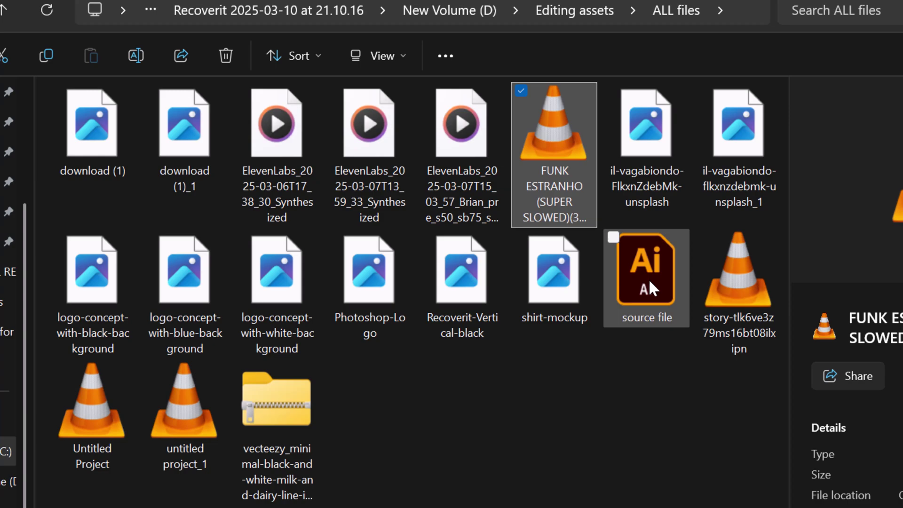
click(649, 279)
double_click(652, 273)
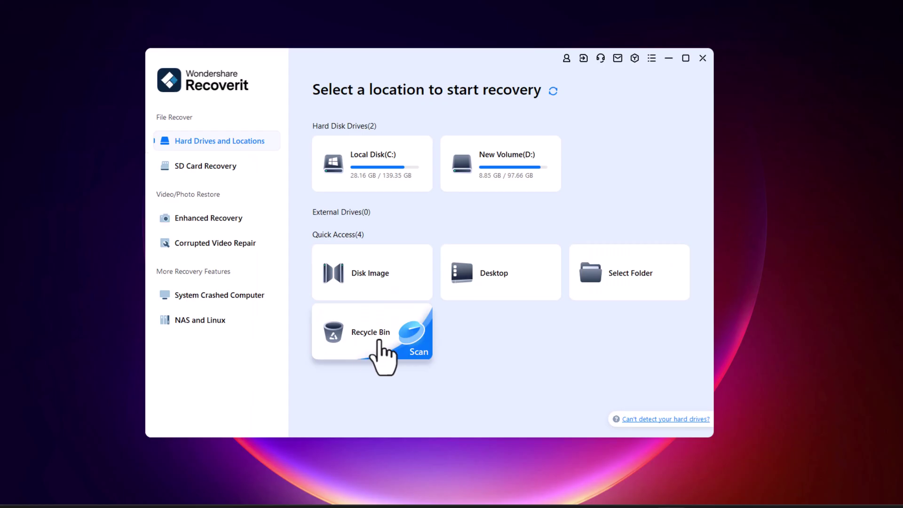
Step: View the SD card recovery page, then the Enhanced Recovery page listing drives C: and D:
click(206, 166)
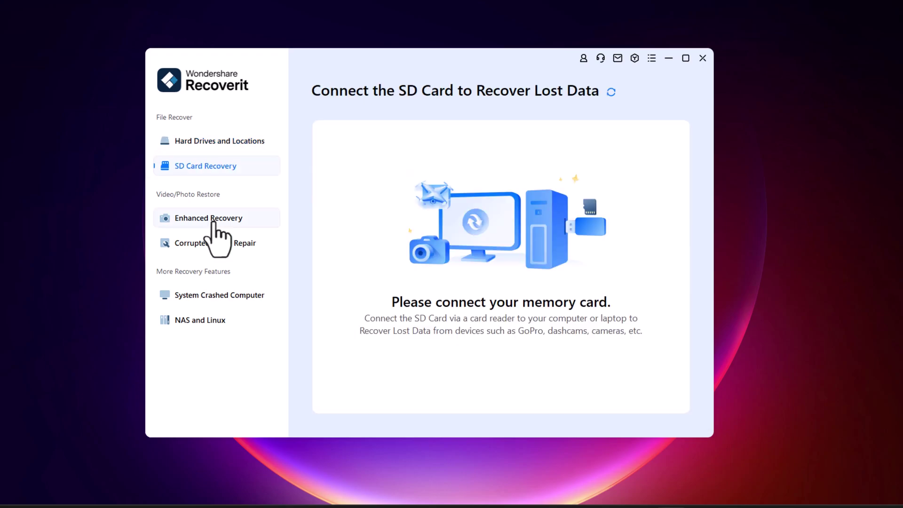
click(214, 219)
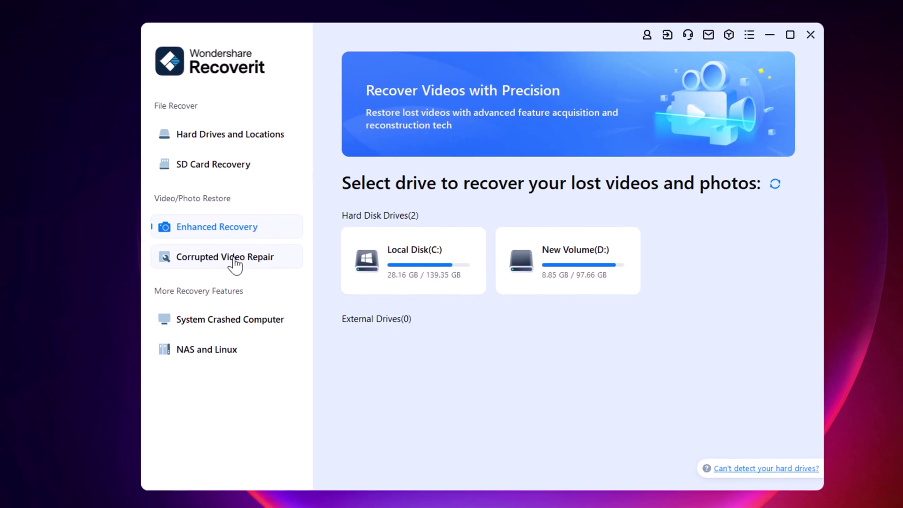
Step: In Corrupted Video Repair, add the FUNK ESTRANHO video and run a repair
click(235, 266)
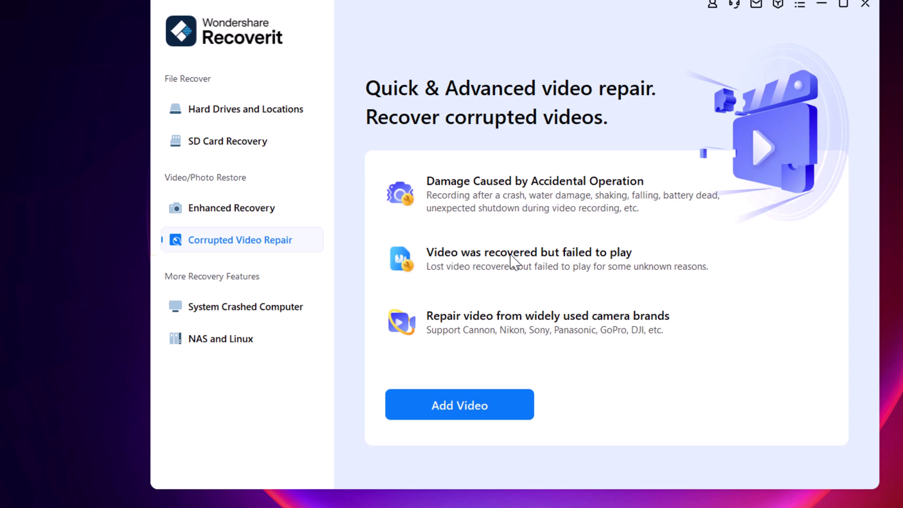
click(460, 405)
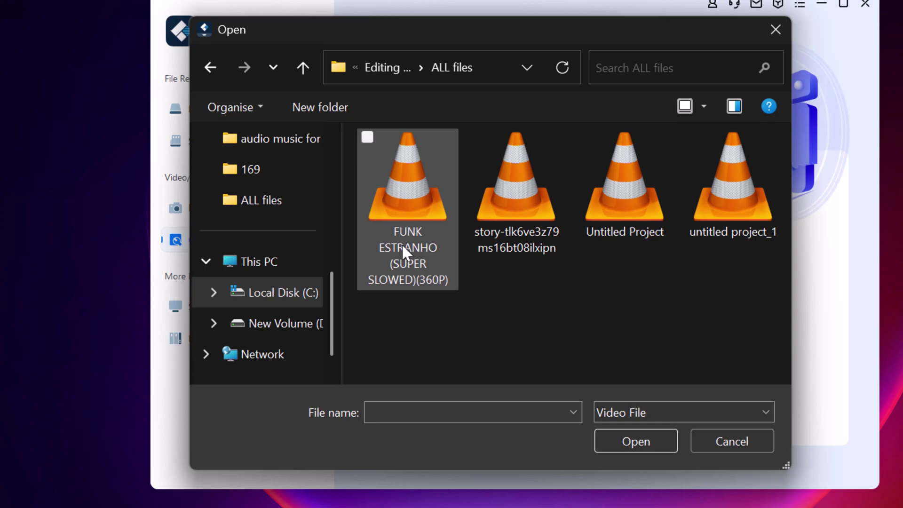
double_click(413, 218)
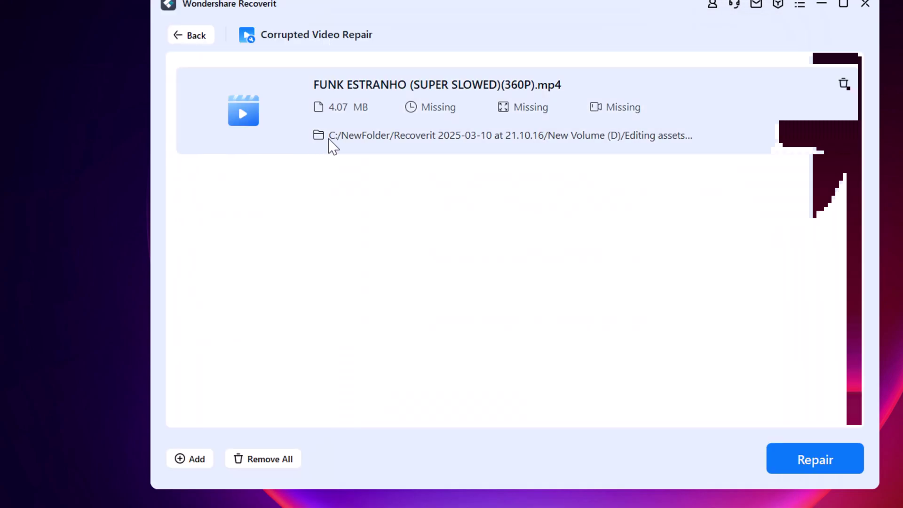
click(806, 465)
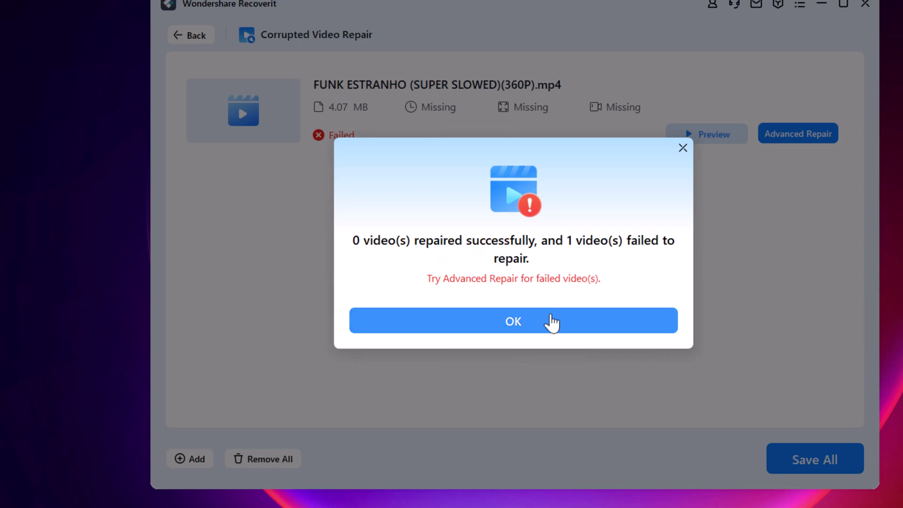
Step: After the failed repair, try a preview, then an Advanced Repair using a sample video
click(551, 323)
click(683, 137)
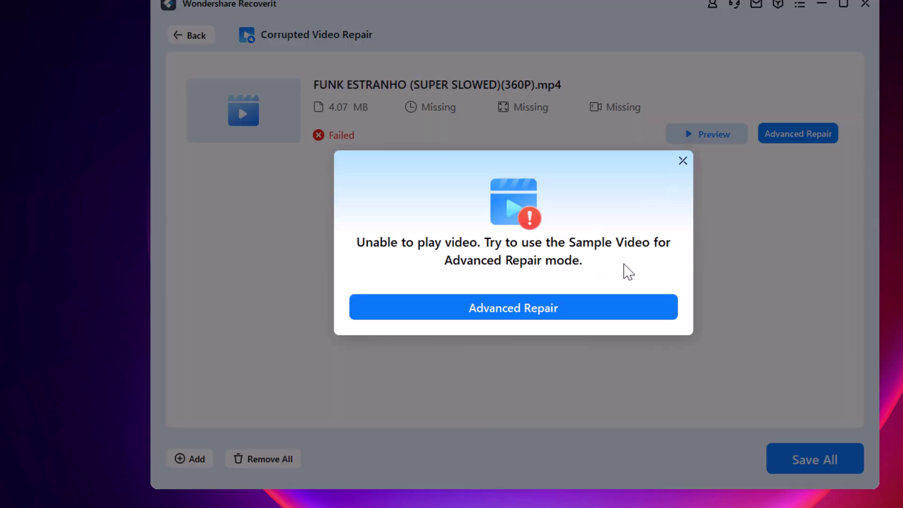
click(567, 313)
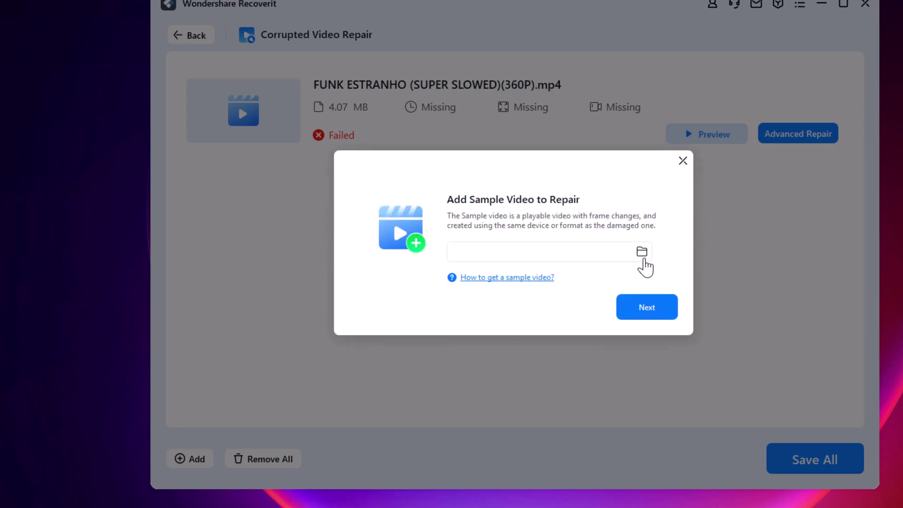
click(643, 254)
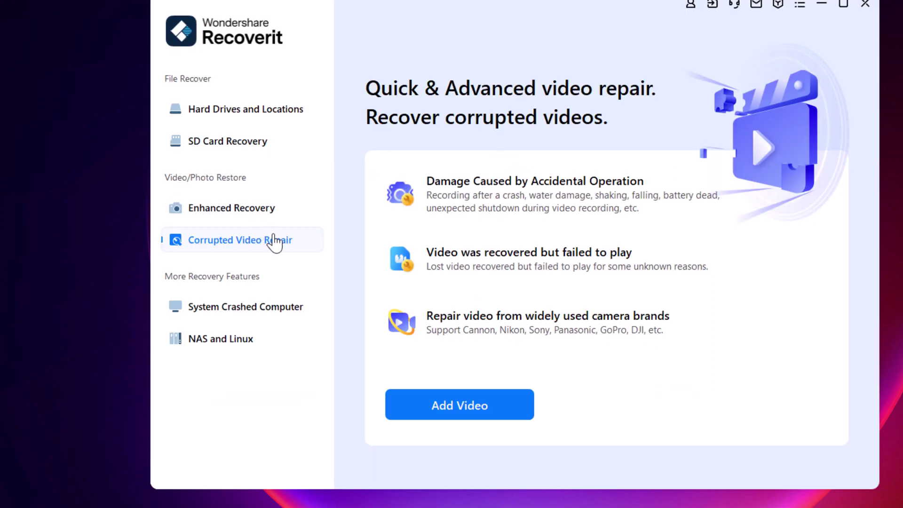
Step: Browse the System Crashed Computer and NAS and Linux pages, then return to Hard Drives and Locations
click(285, 312)
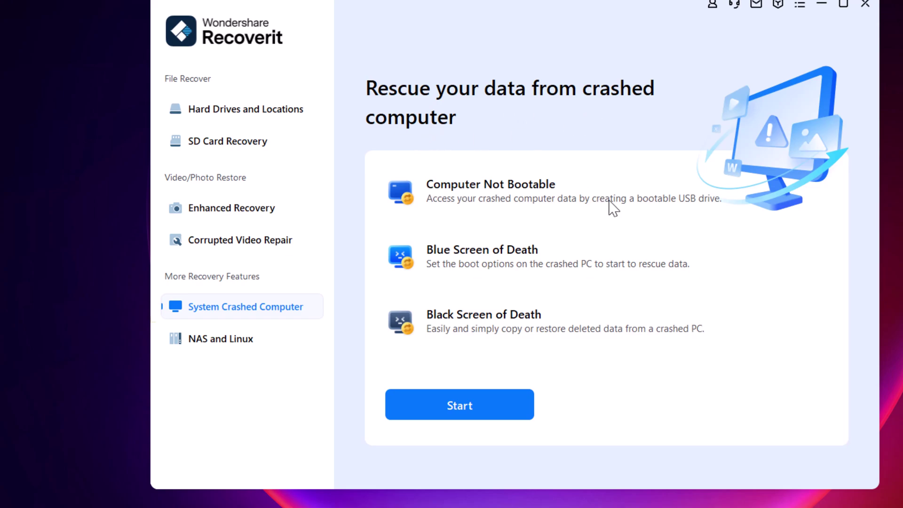
click(233, 347)
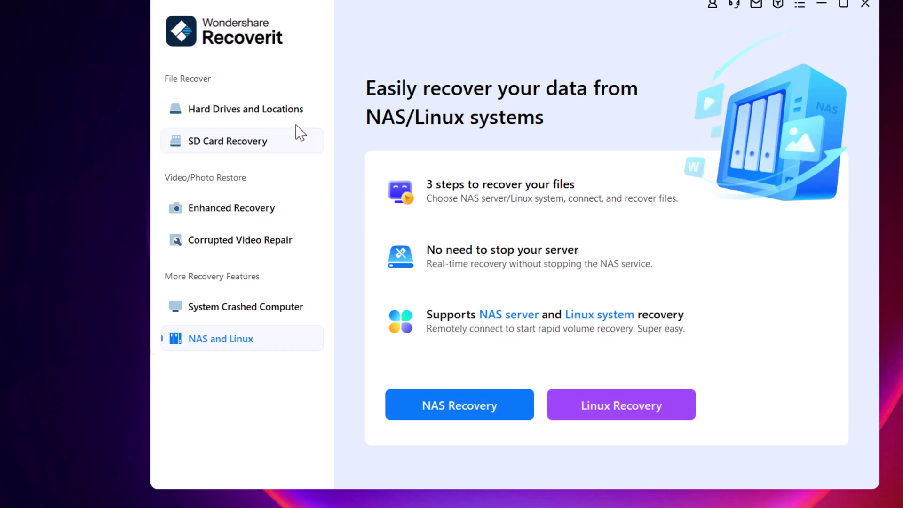
click(249, 117)
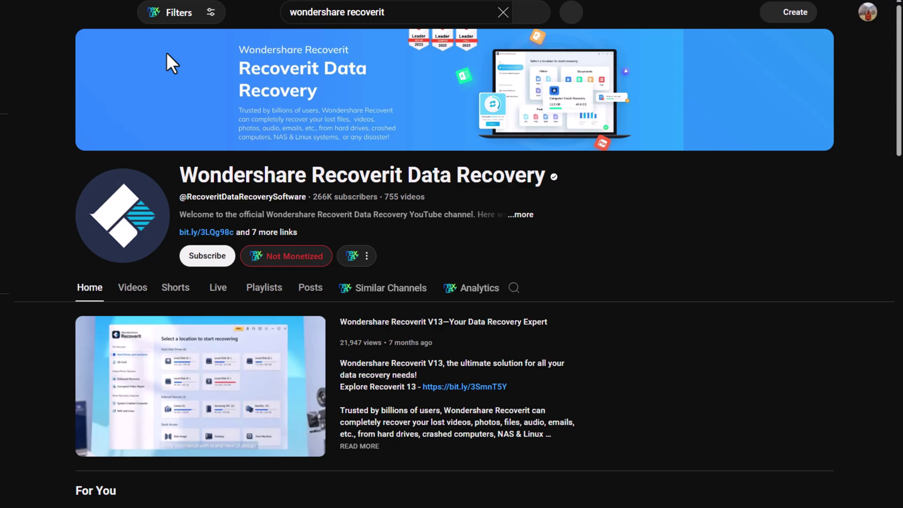
Step: Show the Wondershare Recoverit channel's Videos tab and scroll through the tutorial thumbnails
click(123, 295)
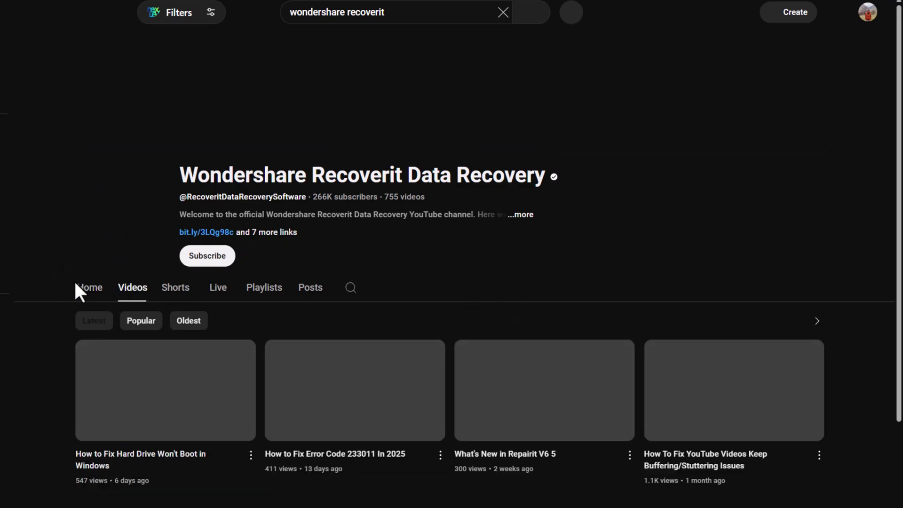
scroll(40, 264, down, 18)
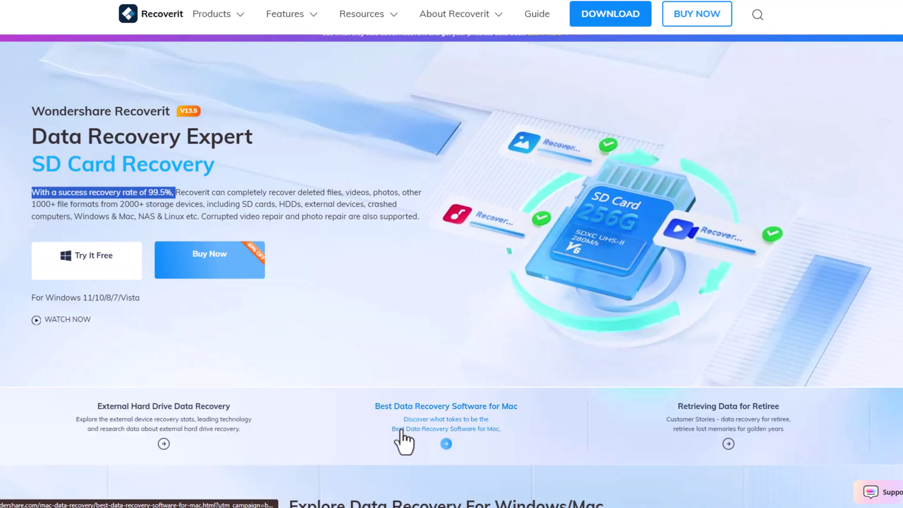
Step: Scroll down the Recoverit homepage past the heading to the feature carousel
scroll(613, 236, down, 5)
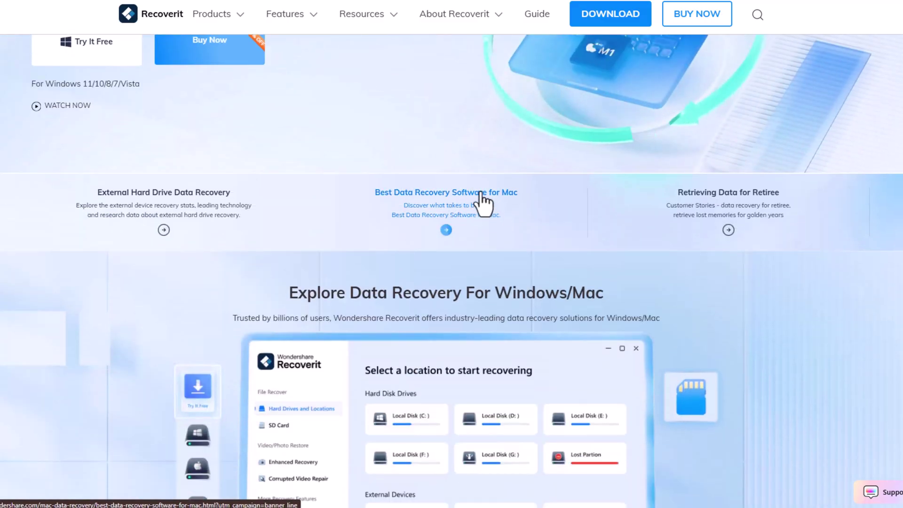
scroll(614, 235, down, 5)
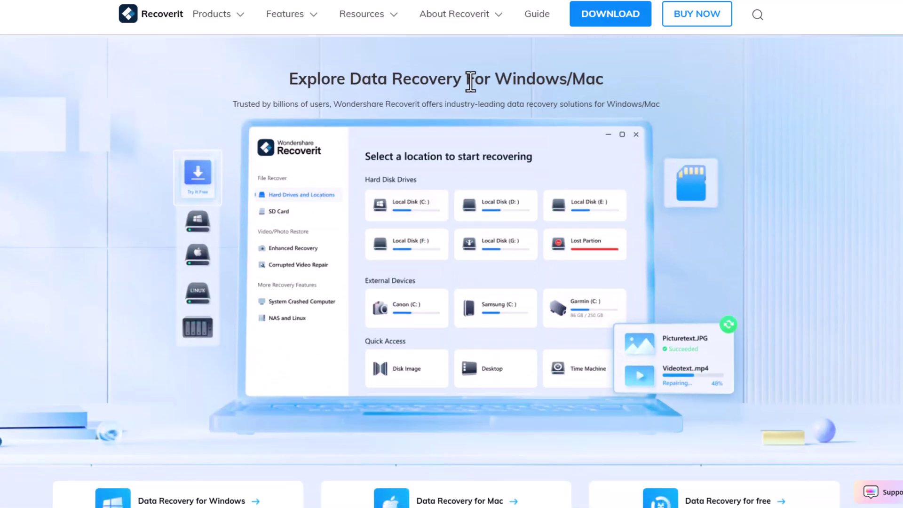
drag(288, 79, 538, 85)
click(535, 249)
scroll(471, 254, down, 5)
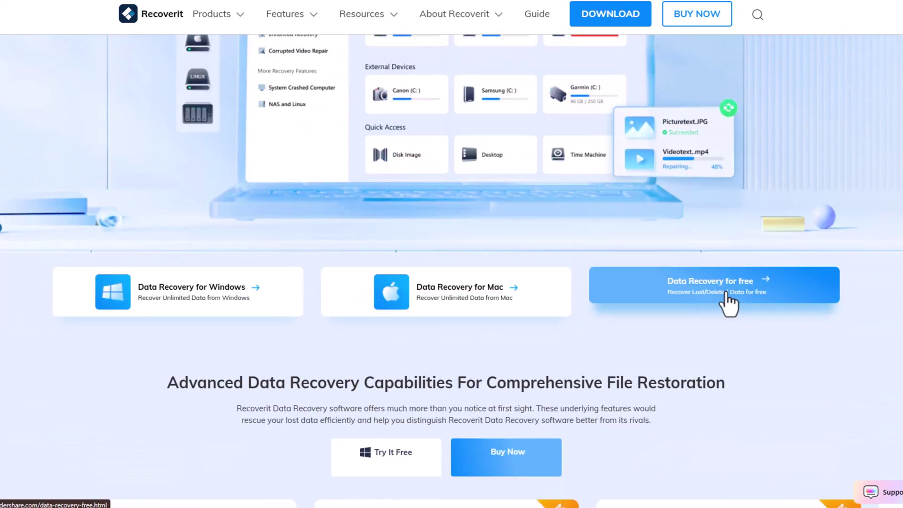
scroll(162, 318, down, 5)
scroll(162, 318, down, 5)
Step: Cycle through the feature carousel cards with its < and > arrows
click(47, 394)
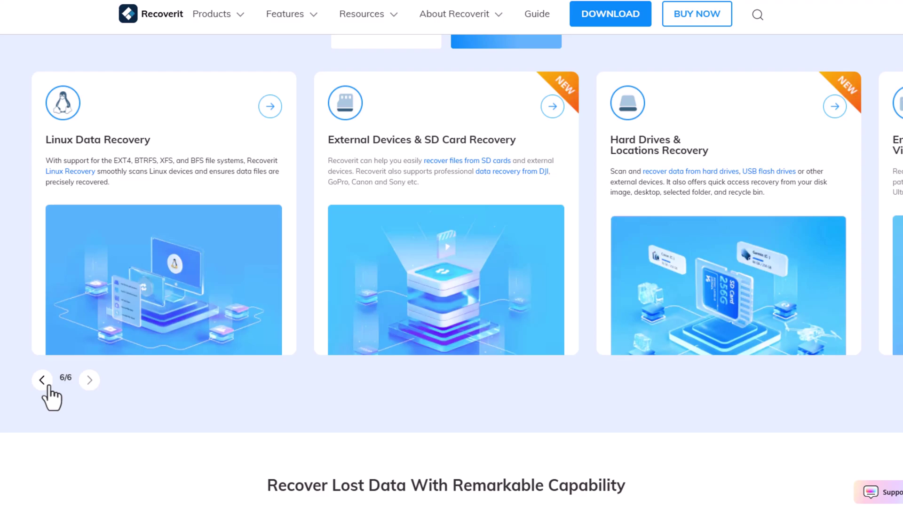
click(88, 386)
click(89, 381)
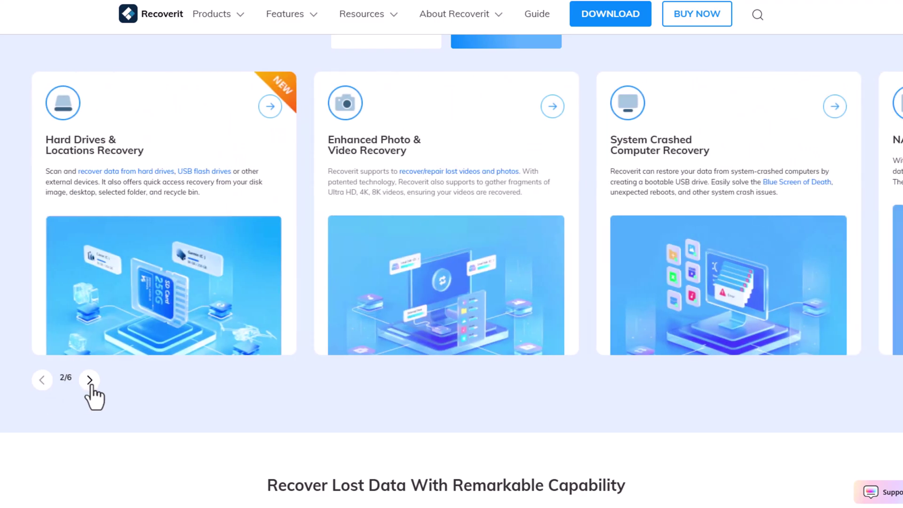
click(90, 381)
click(90, 381)
click(90, 381)
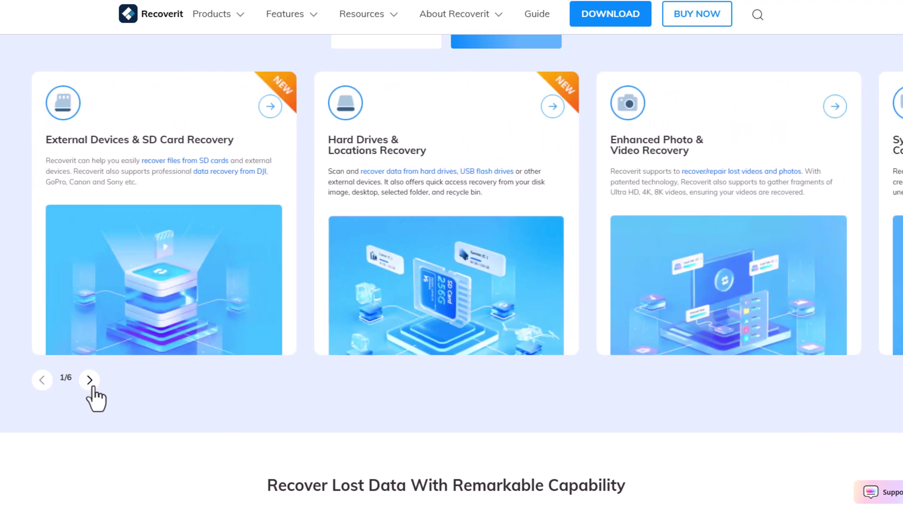
click(91, 382)
click(92, 387)
Step: Scroll on past the statistics and testimonials to the Recoverit Advanced, Free and Repairit cards
scroll(91, 396, down, 8)
drag(83, 211, 118, 230)
click(305, 229)
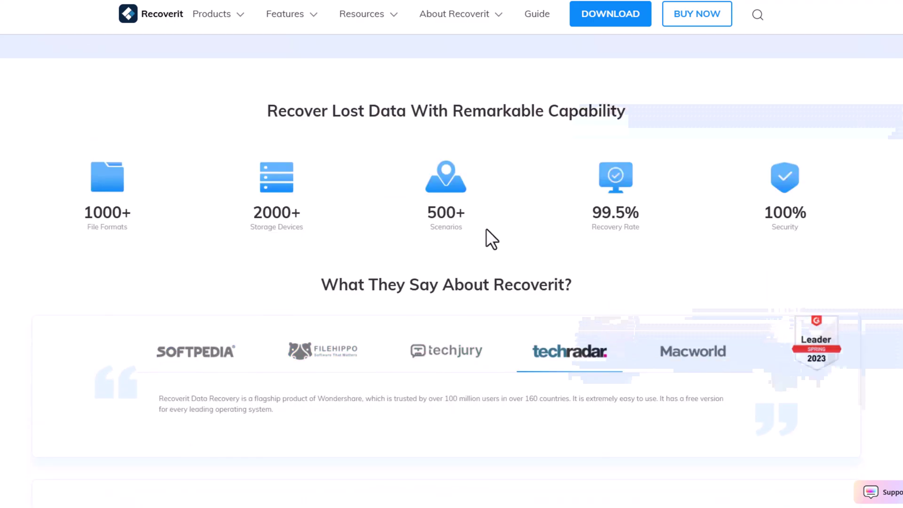
scroll(514, 314, down, 3)
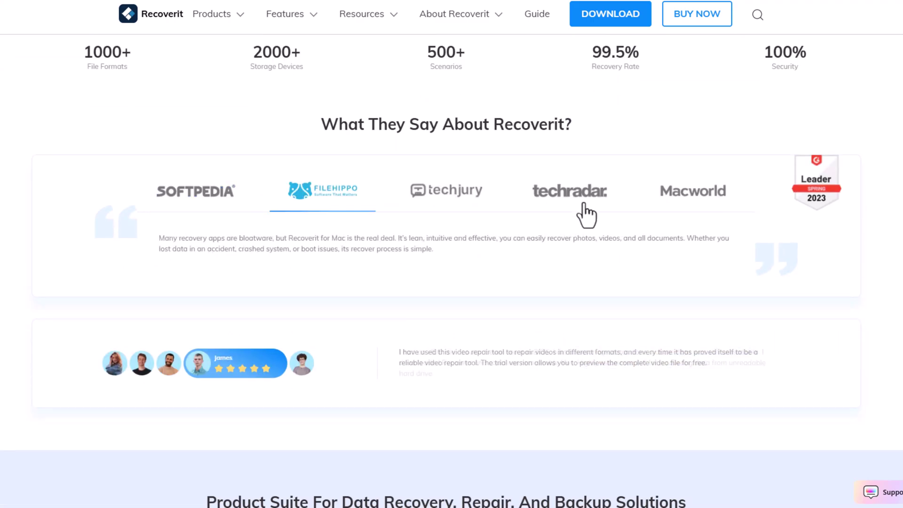
scroll(394, 343, down, 9)
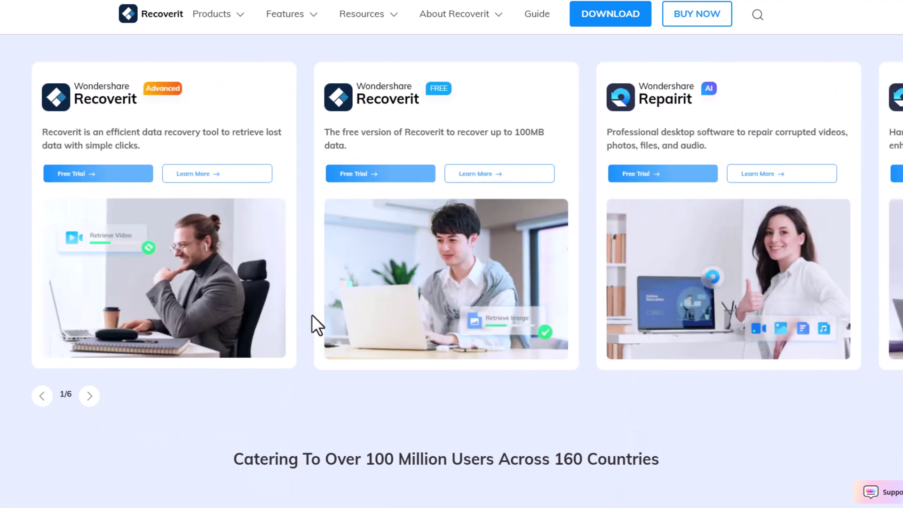